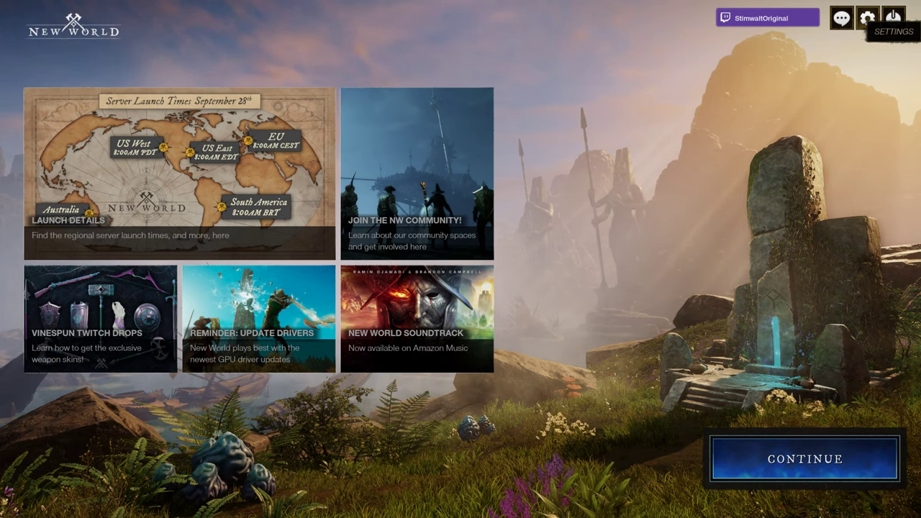
Step: Open the game settings and bring up the frame-rate options in the Visuals category
click(867, 18)
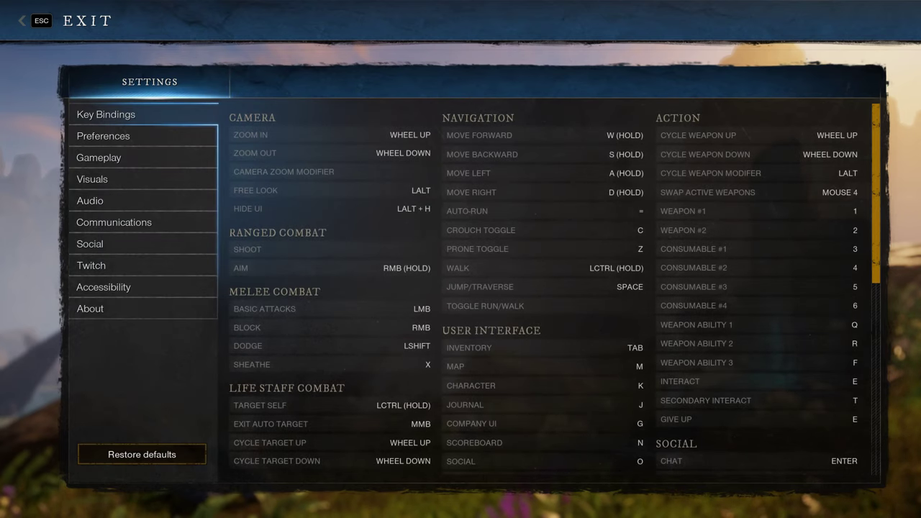
click(93, 179)
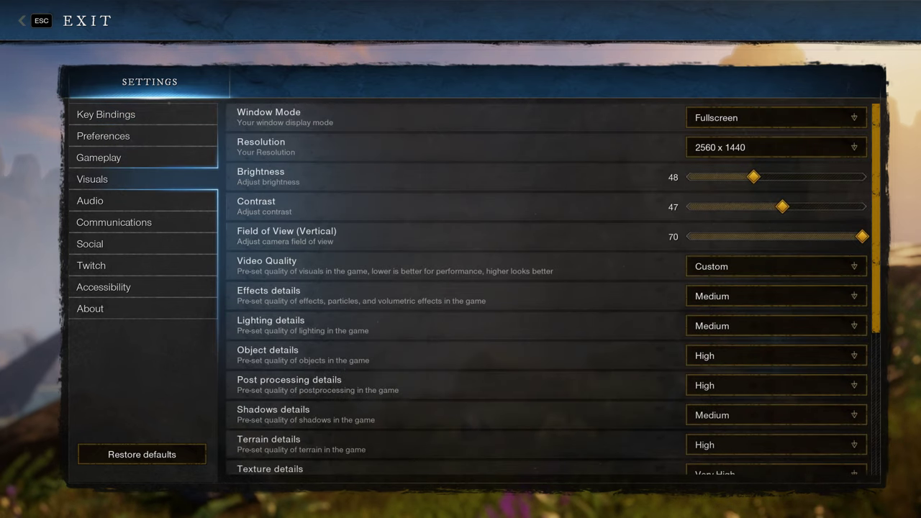
scroll(461, 267, down, 3)
scroll(461, 288, down, 4)
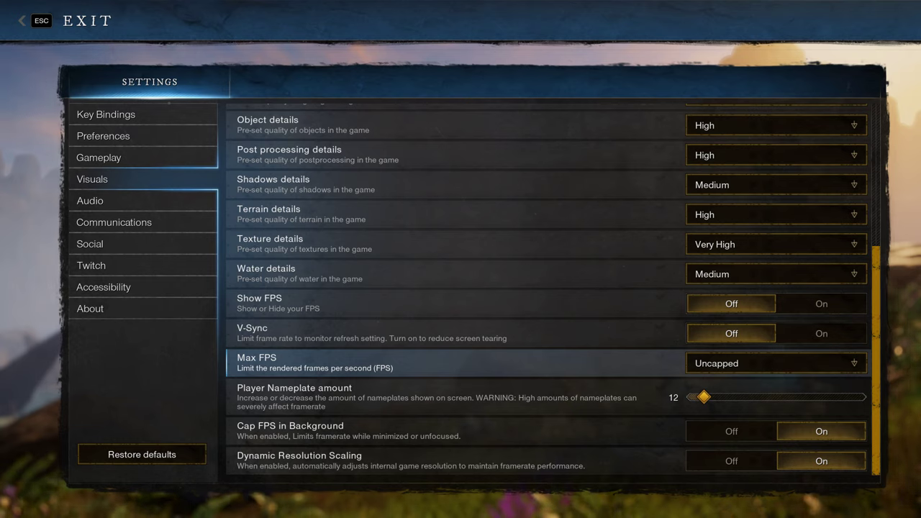
Step: Try limiting Max FPS to 60 fps and set it back to Uncapped
click(777, 363)
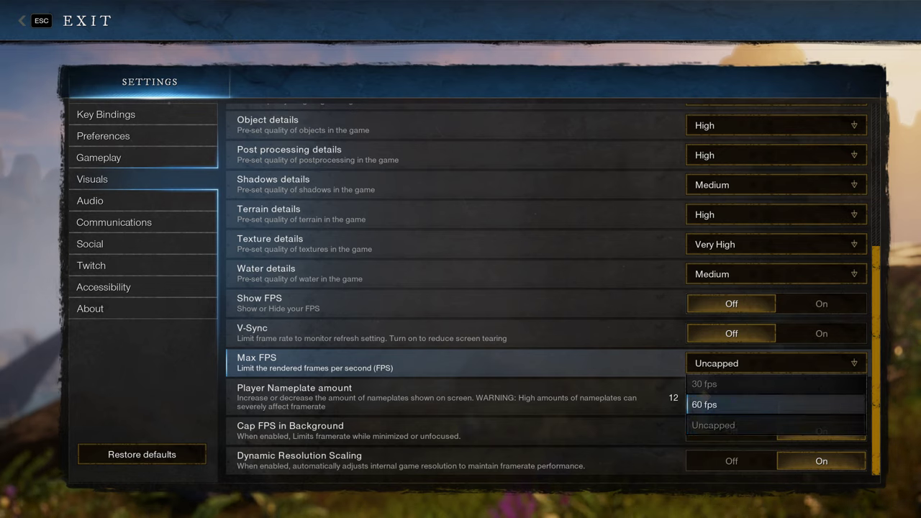
key(Return)
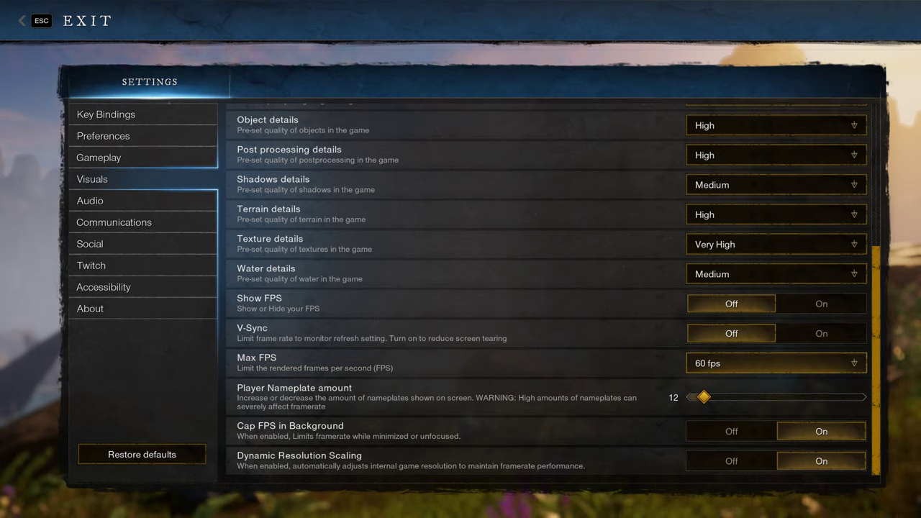
key(Return)
key(Down)
key(Return)
key(Up)
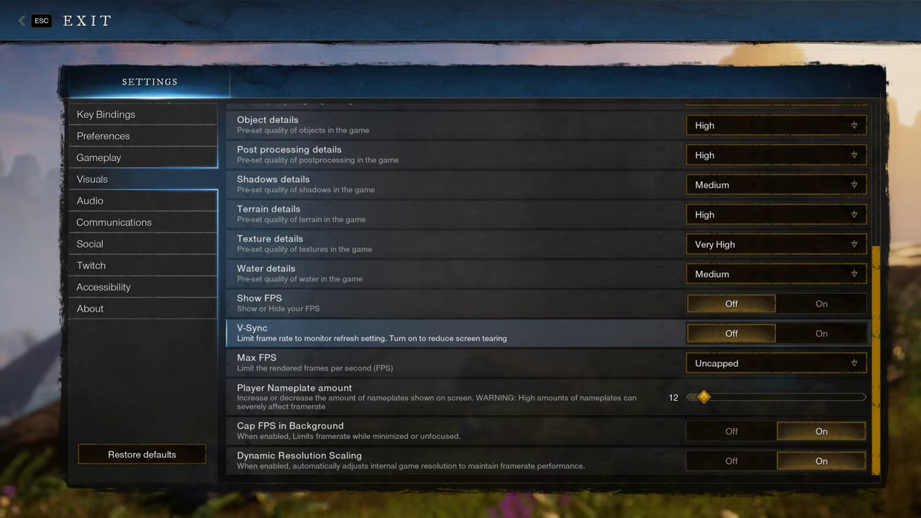
key(Up)
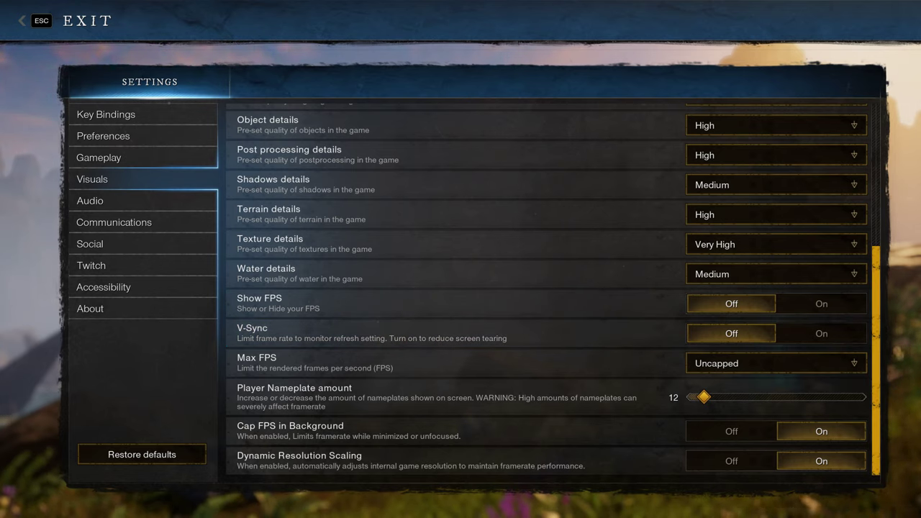
Step: Examine the Visuals settings, from window mode and resolution through the individual detail levels to the FPS options
scroll(547, 289, up, 5)
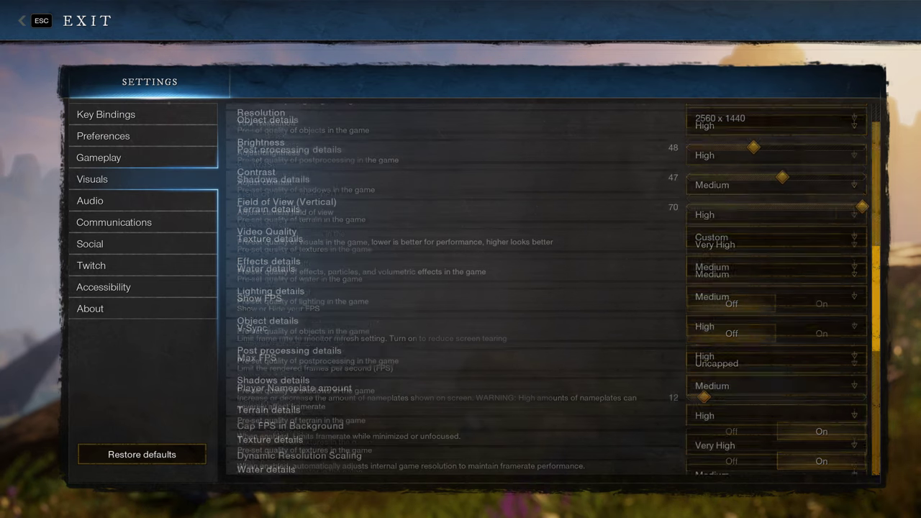
scroll(547, 290, down, 1)
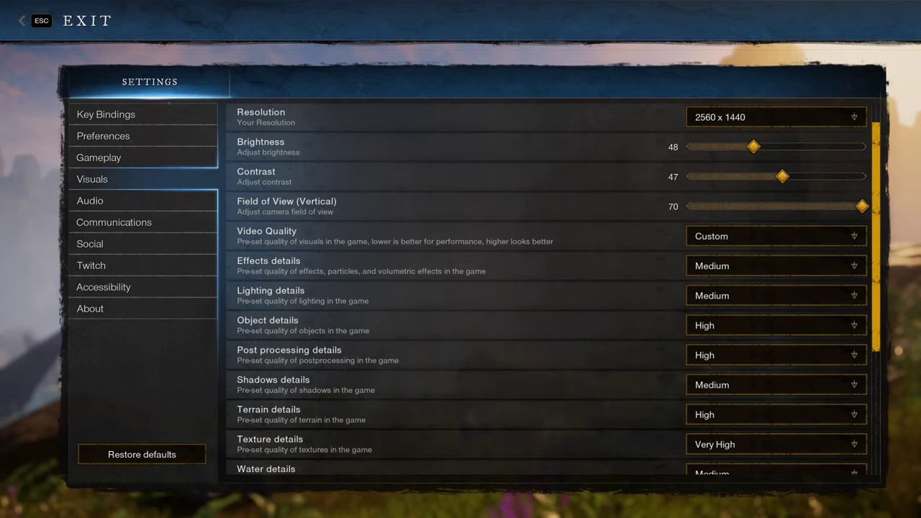
scroll(547, 288, down, 2)
scroll(547, 288, up, 3)
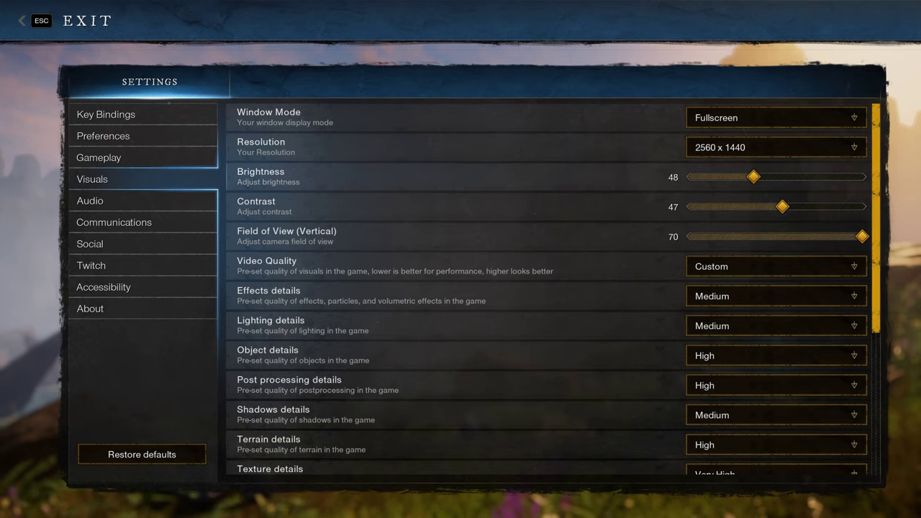
scroll(547, 288, down, 2)
scroll(547, 288, down, 3)
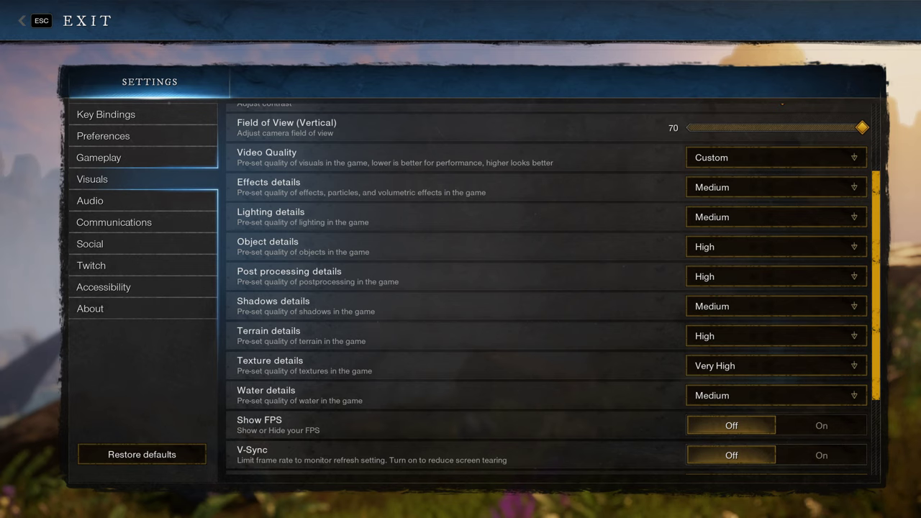
scroll(547, 288, down, 1)
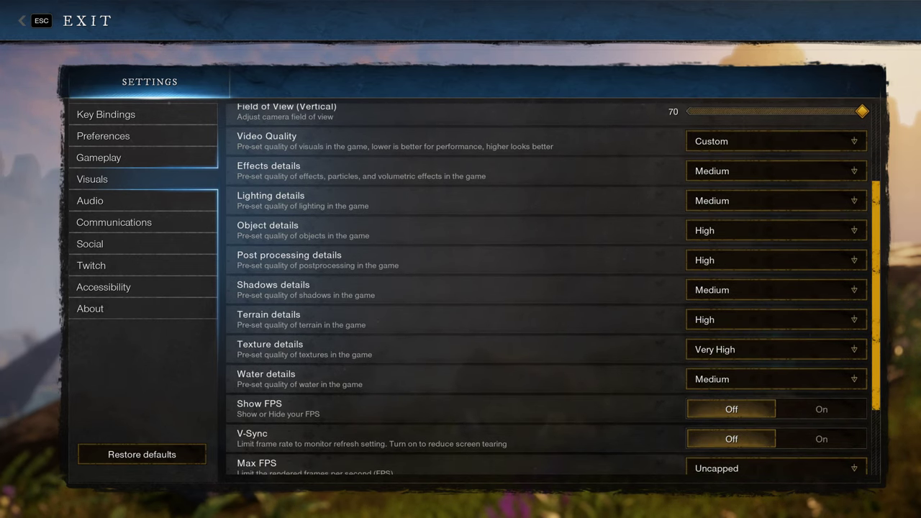
scroll(547, 288, up, 1)
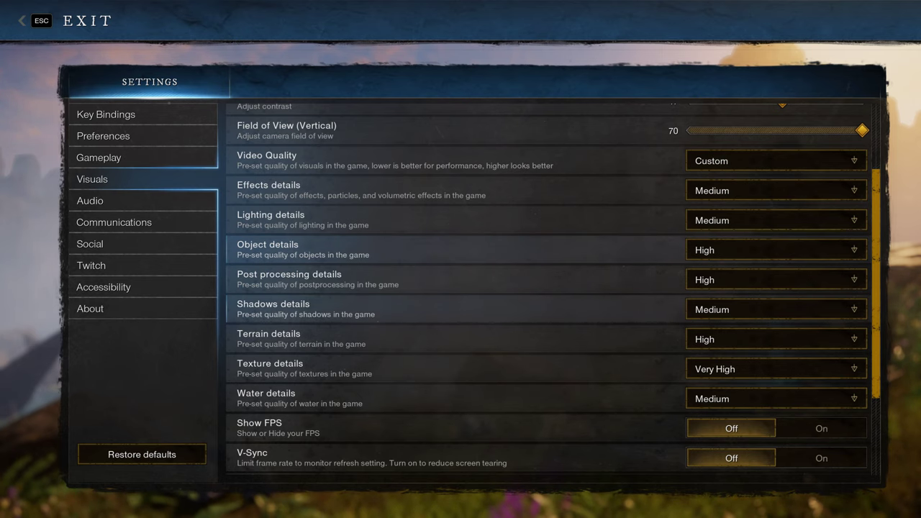
scroll(547, 288, down, 4)
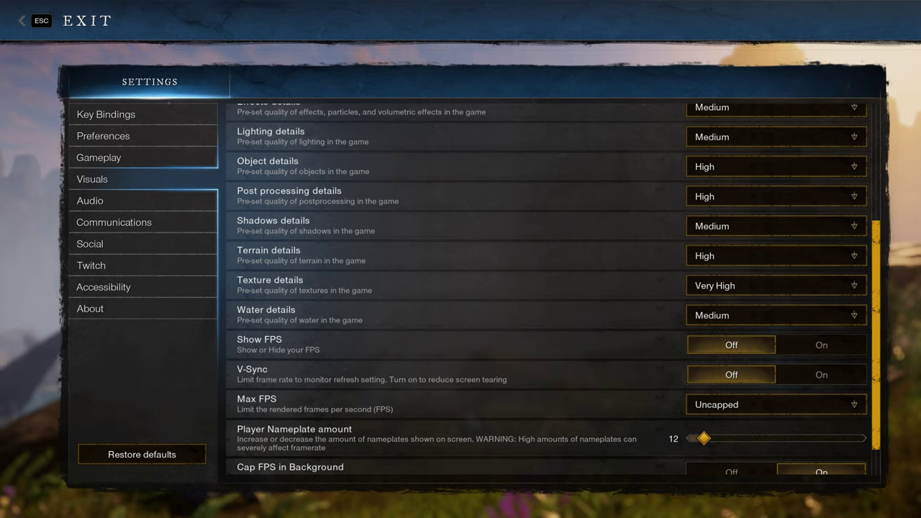
Step: Set the Video Quality preset to Low and review the detail levels it applies
click(777, 266)
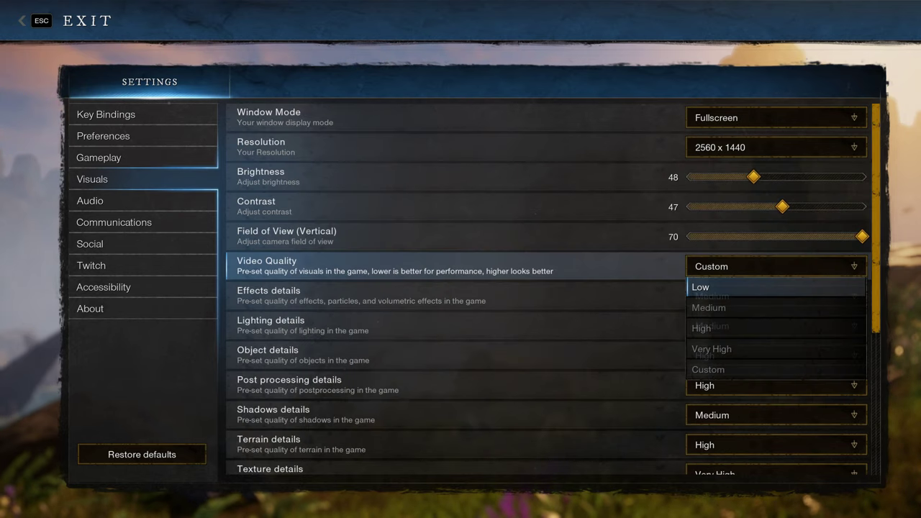
click(776, 287)
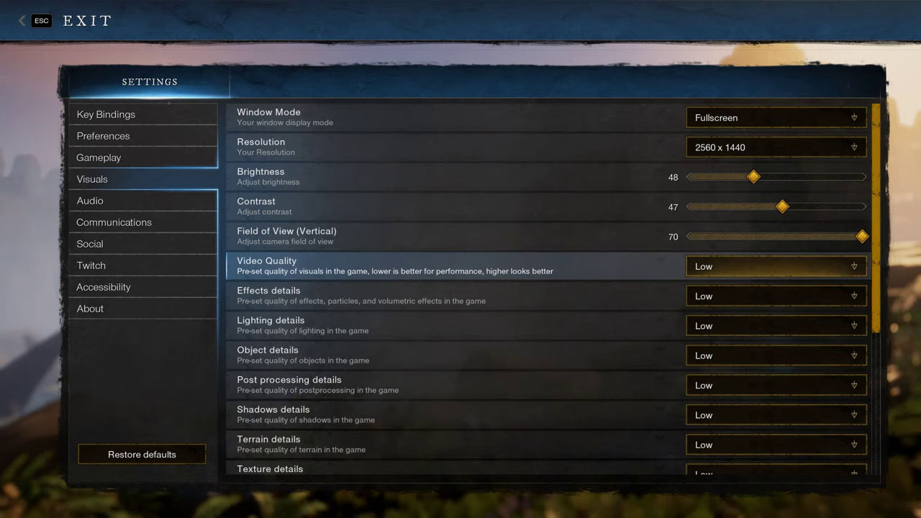
scroll(547, 288, down, 1)
scroll(547, 288, down, 1)
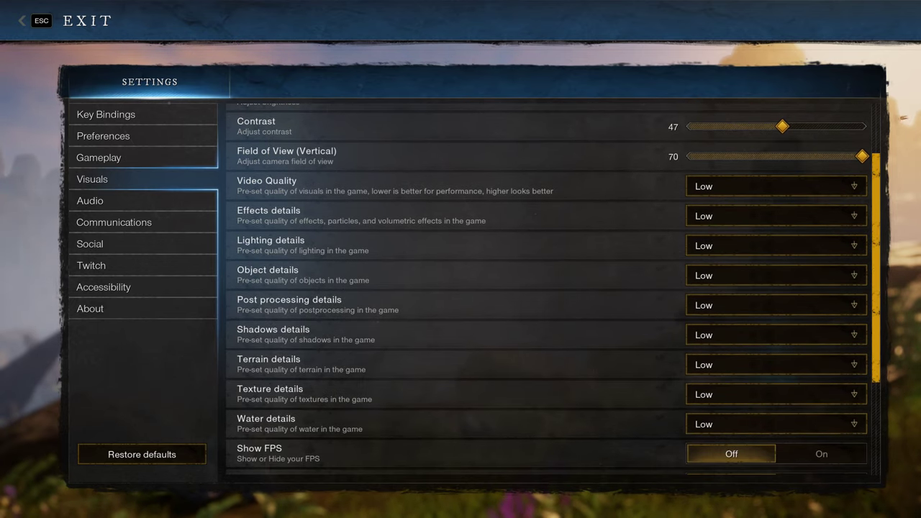
scroll(547, 288, down, 1)
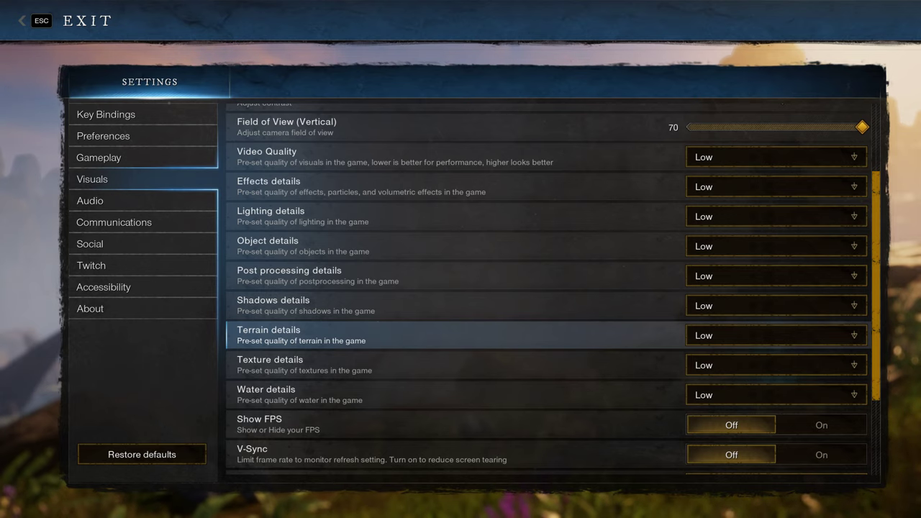
scroll(547, 306, down, 4)
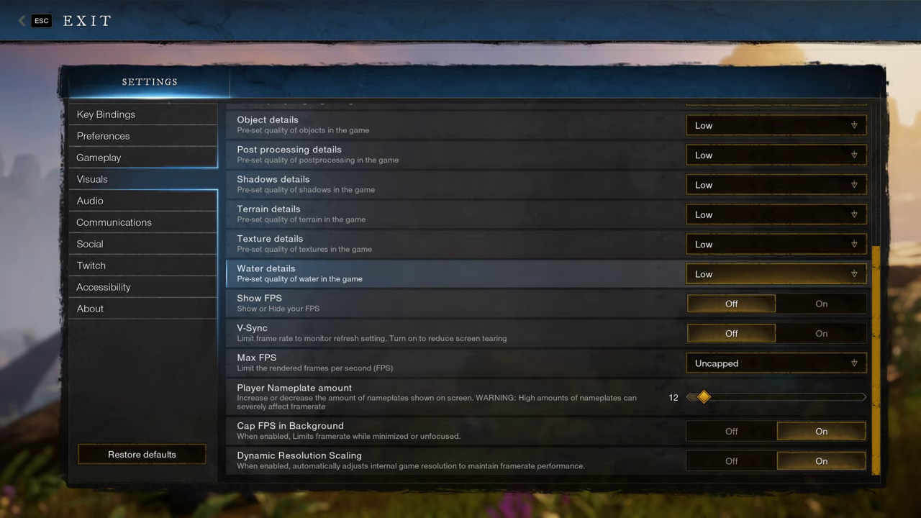
scroll(547, 274, up, 4)
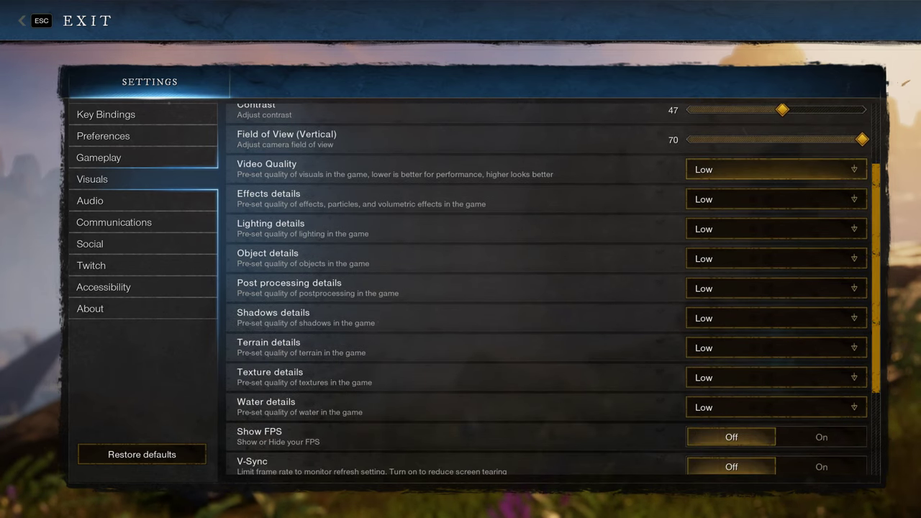
scroll(547, 266, up, 3)
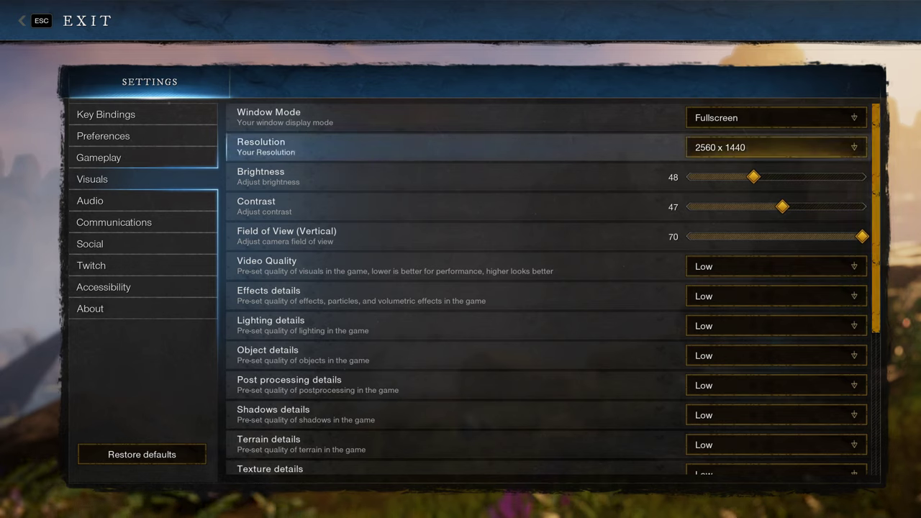
Step: Set the Video Quality preset to High and lower Effects details to Medium
click(777, 266)
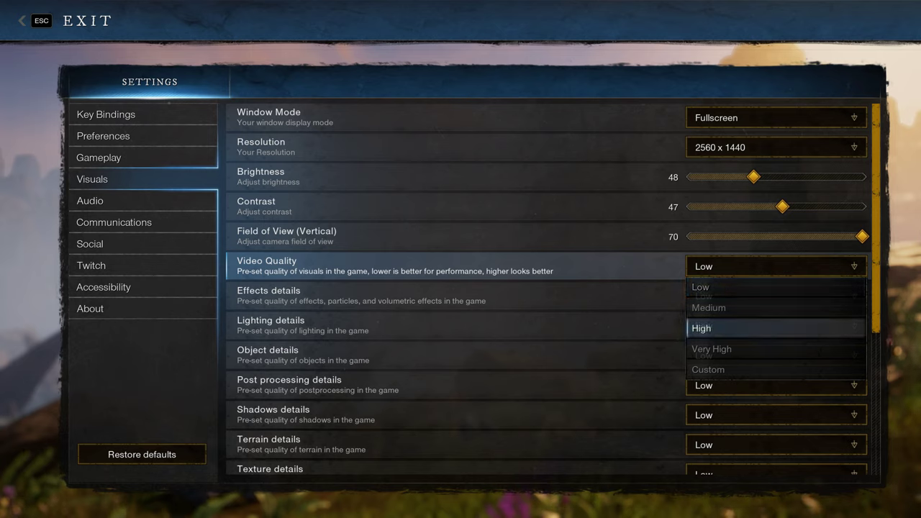
click(777, 328)
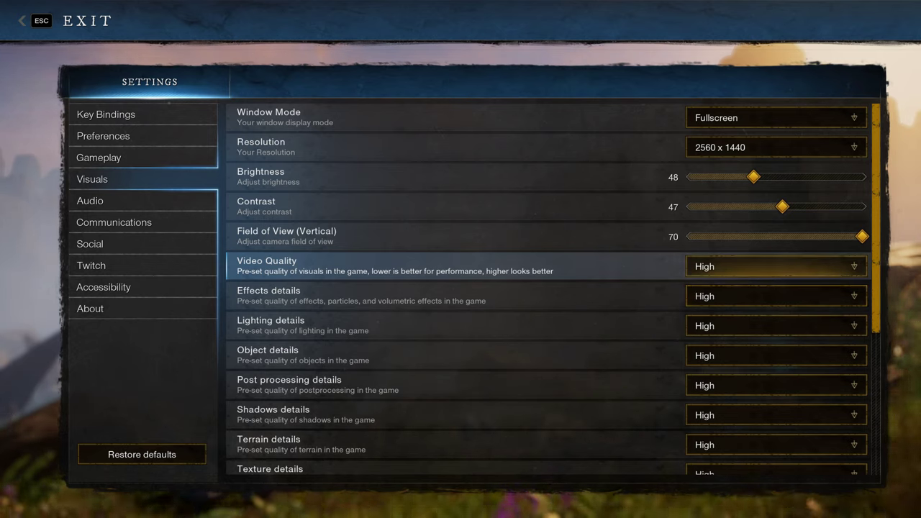
click(776, 296)
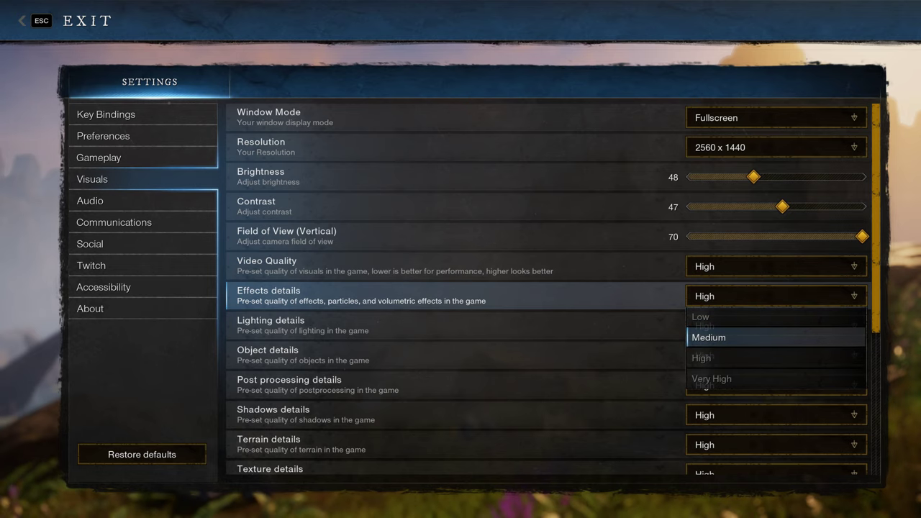
key(Return)
Step: Set both Lighting details and Shadows details to Medium
scroll(547, 287, down, 1)
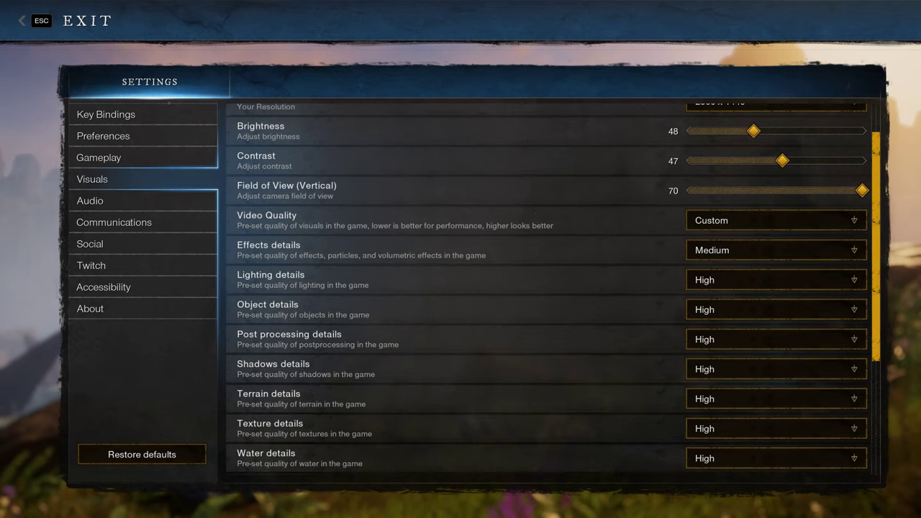
scroll(777, 229, down, 3)
click(776, 200)
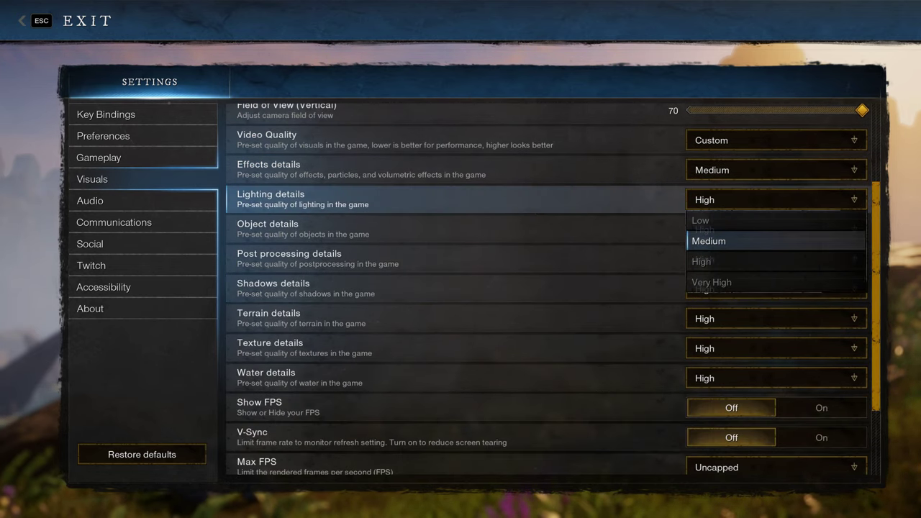
key(Return)
key(Down)
key(Down)
key(Down)
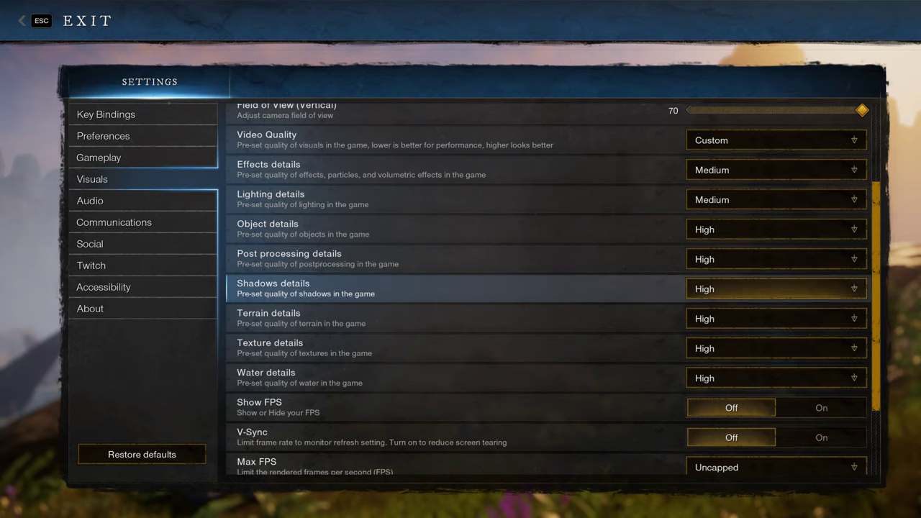
key(Return)
key(Up)
key(Return)
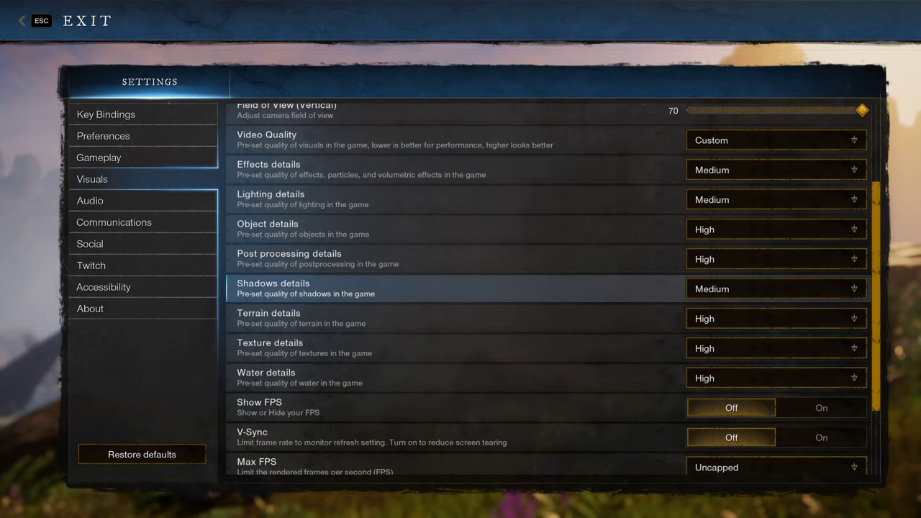
Step: Set Texture details to Very High and Water details to Medium
key(Down)
scroll(547, 288, down, 3)
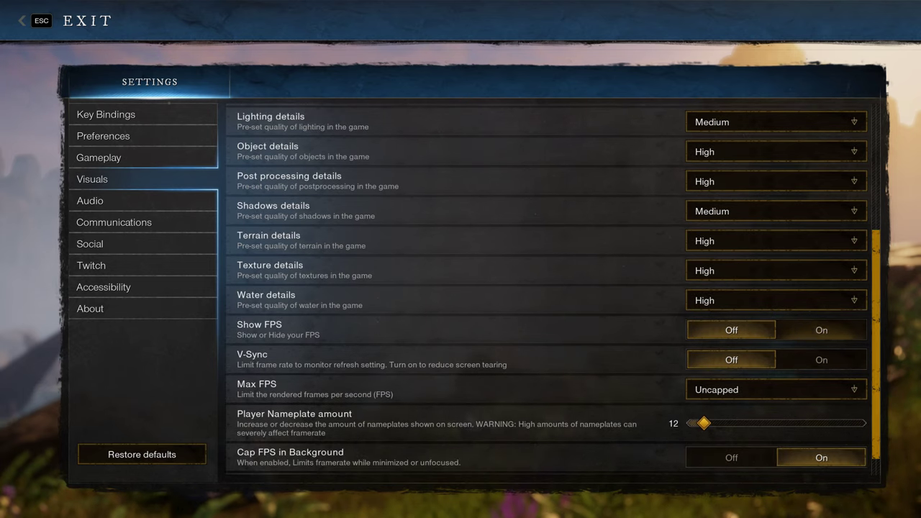
key(Down)
key(Return)
key(Up)
key(Return)
key(Up)
key(Return)
key(Down)
key(Return)
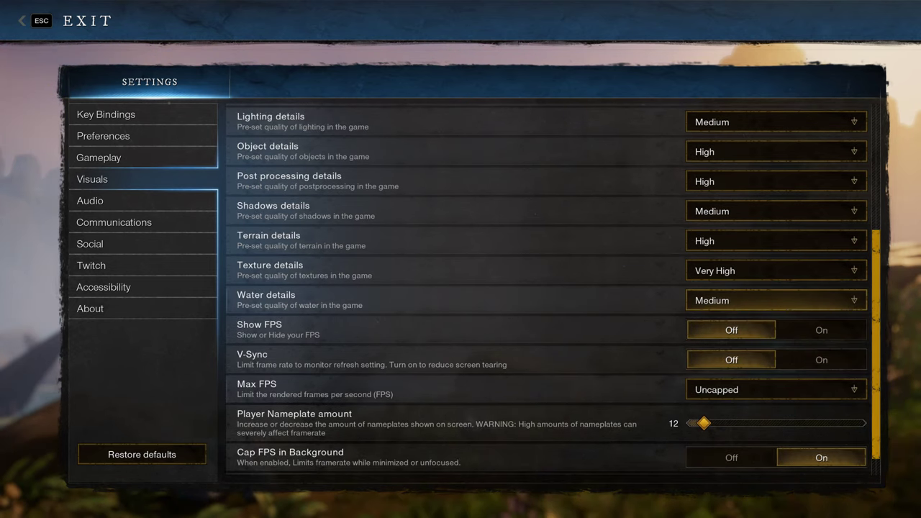
drag(877, 347, 876, 364)
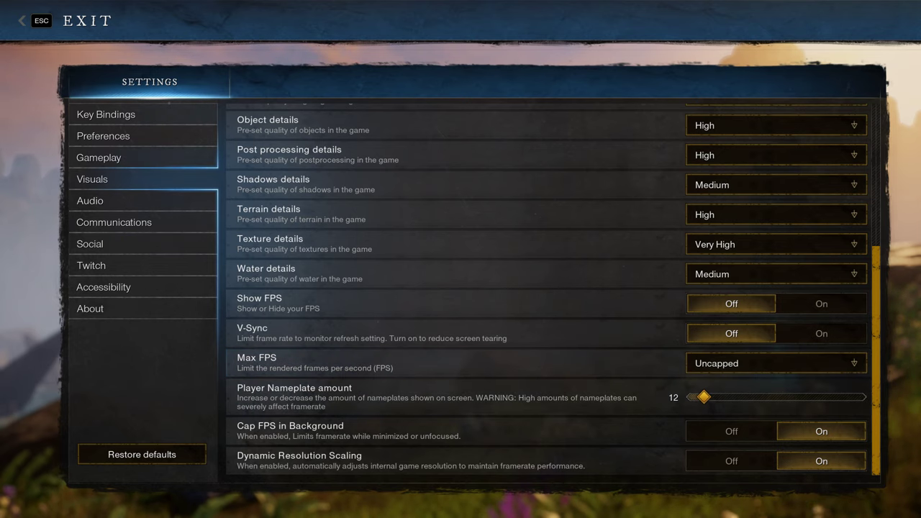
Step: Switch to the NVIDIA Control Panel and search Windows for "nvidia"
key(alt+Tab)
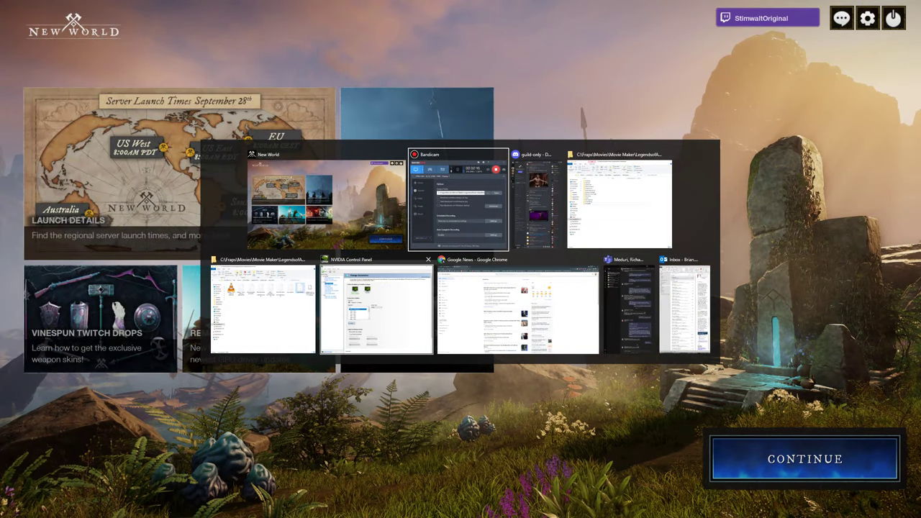
click(375, 306)
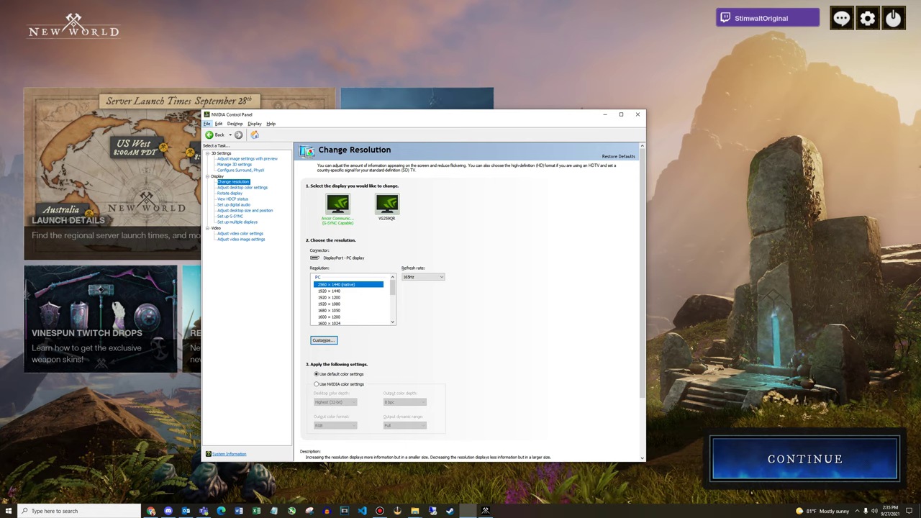
click(80, 511)
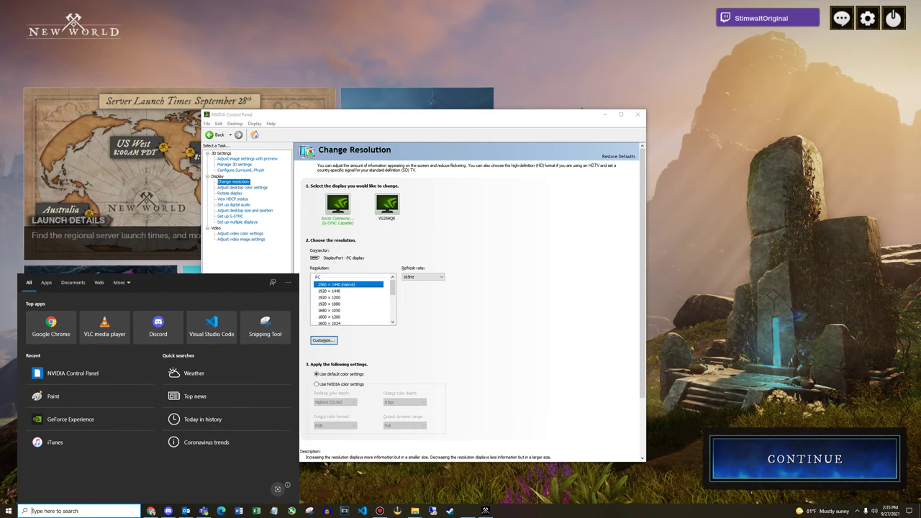
text(nvidia)
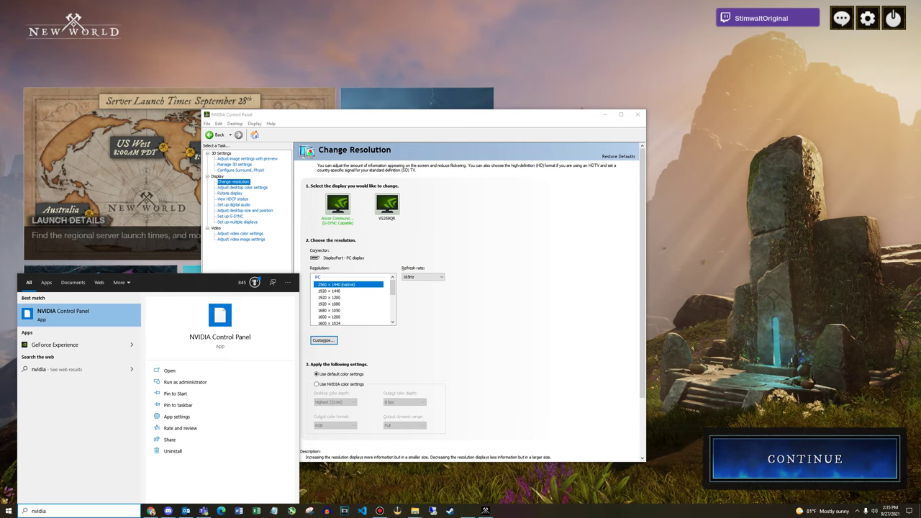
Step: Open the NVIDIA Control Panel and review the refresh rates offered for the 2560 × 1440 display, keeping 165 Hz selected
click(80, 316)
drag(360, 114, 383, 116)
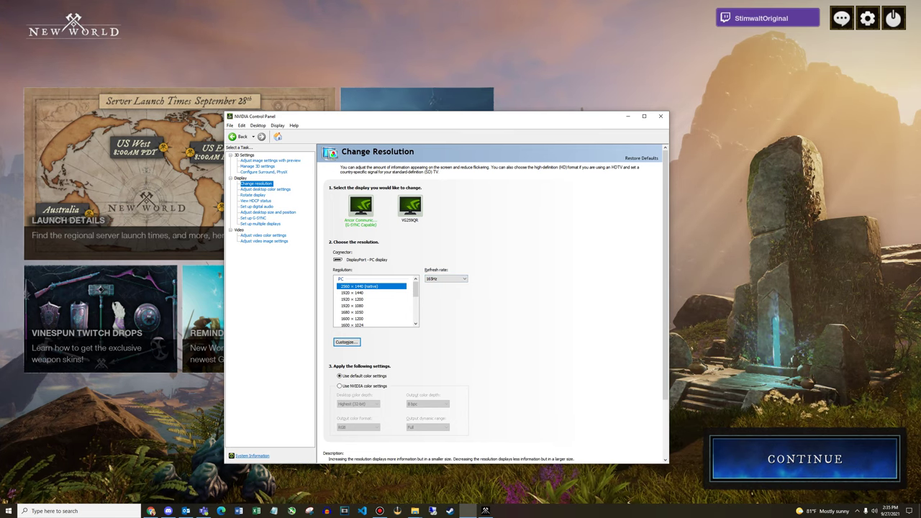
key(Tab)
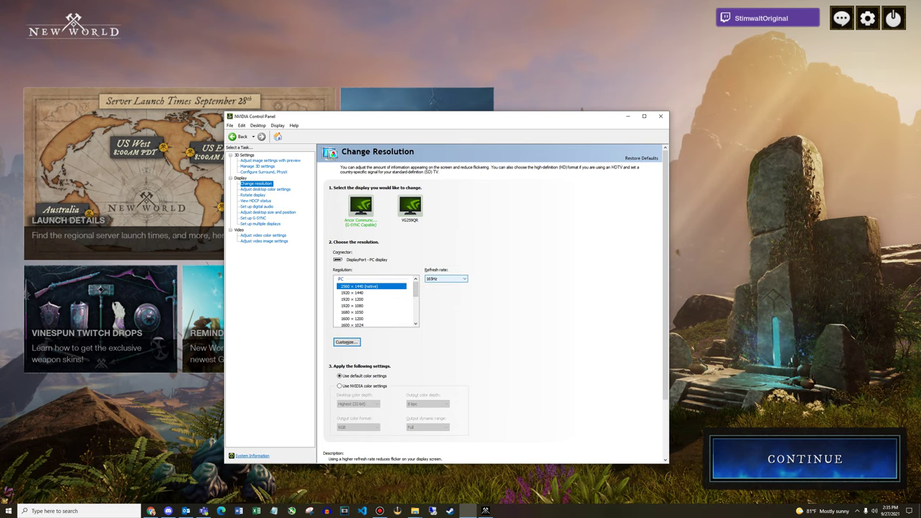
key(alt+Down)
key(Down)
key(Down)
key(Down)
key(Down)
key(Down)
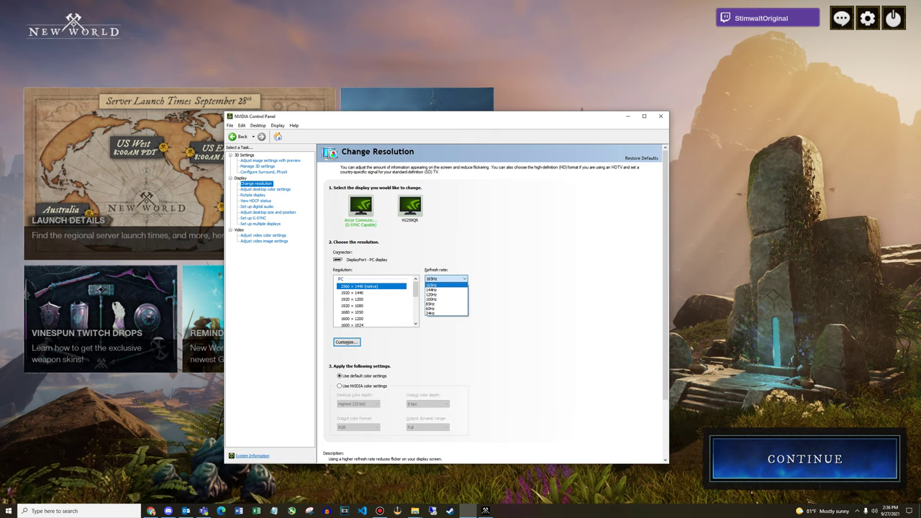
key(Return)
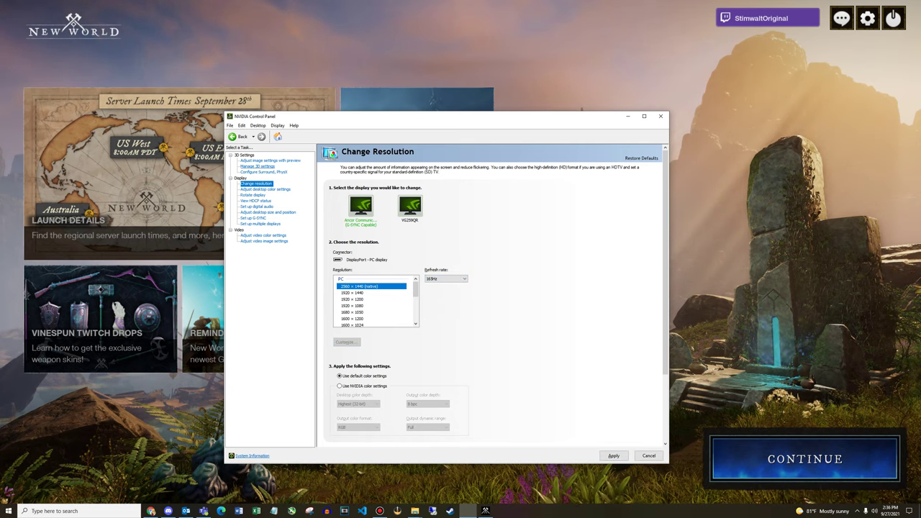
Step: Go to Manage 3D settings and show the program-specific settings for New World (newworld.exe)
click(258, 167)
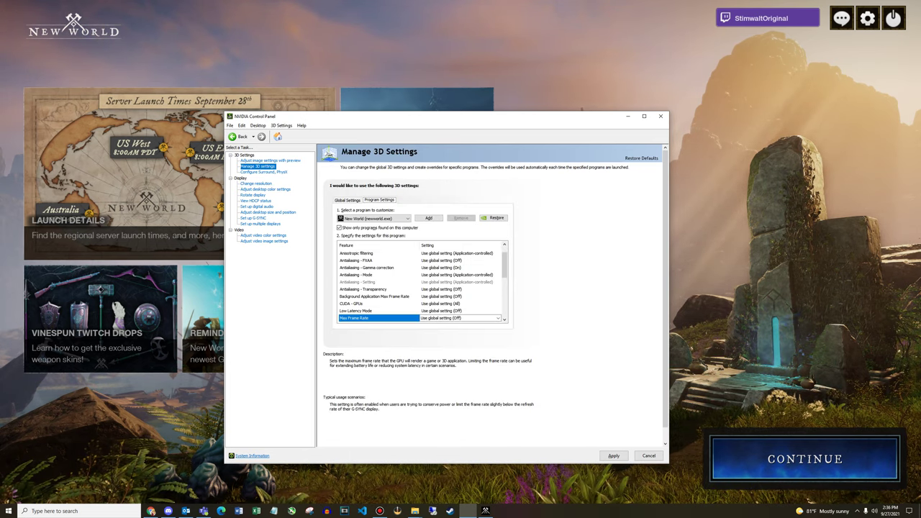
click(348, 200)
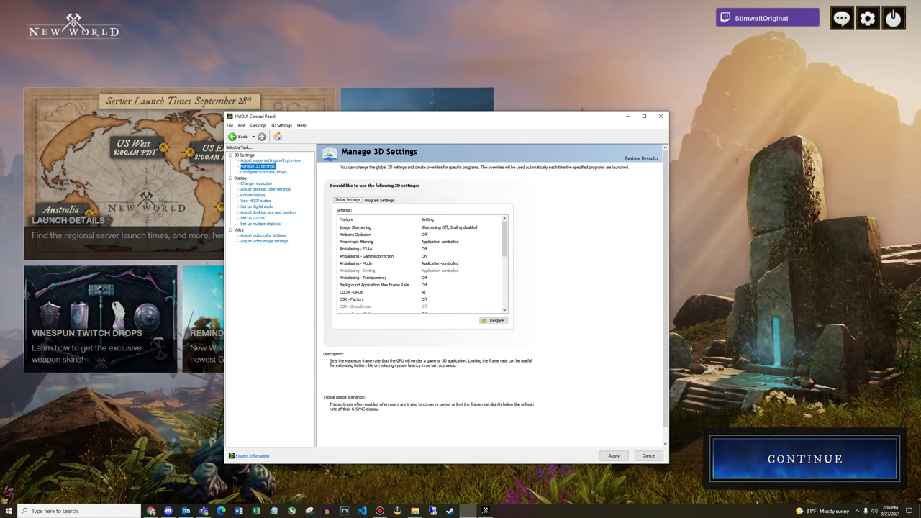
click(379, 200)
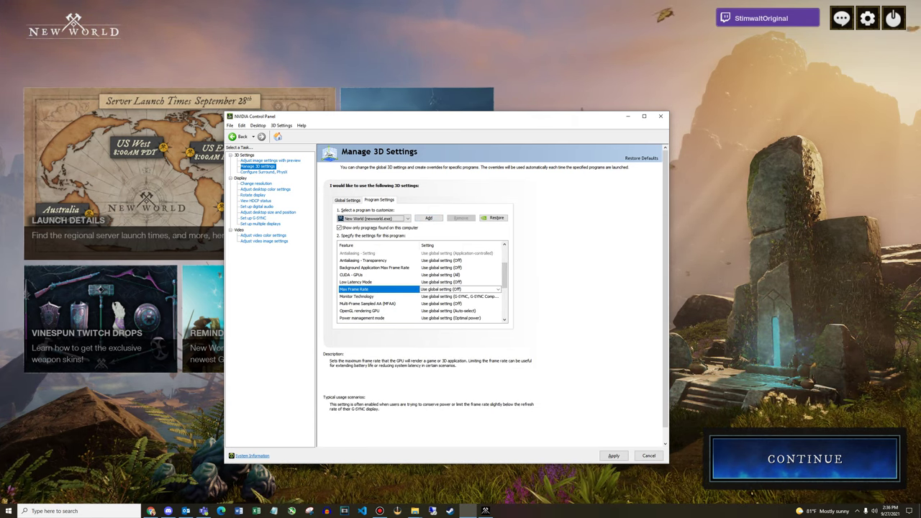
Step: Enable the Max Frame Rate limit for New World at 165 FPS and apply the change
click(499, 289)
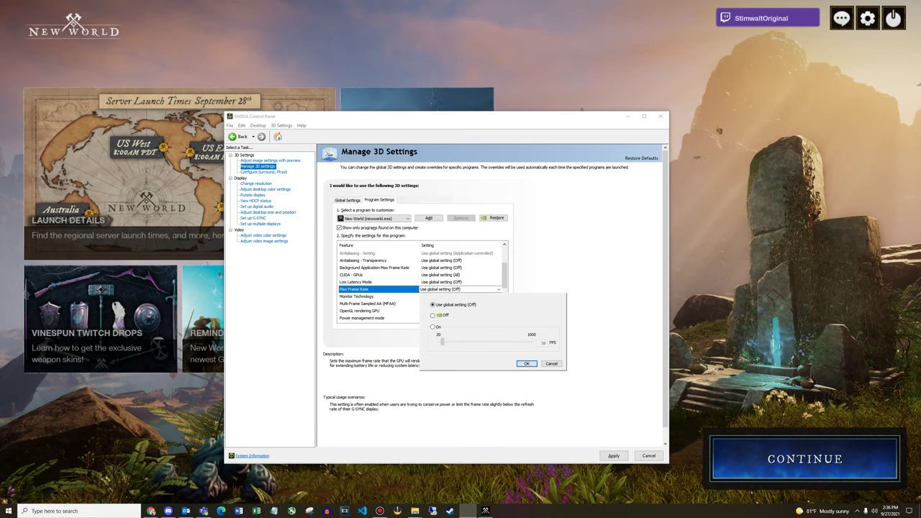
click(433, 327)
click(542, 344)
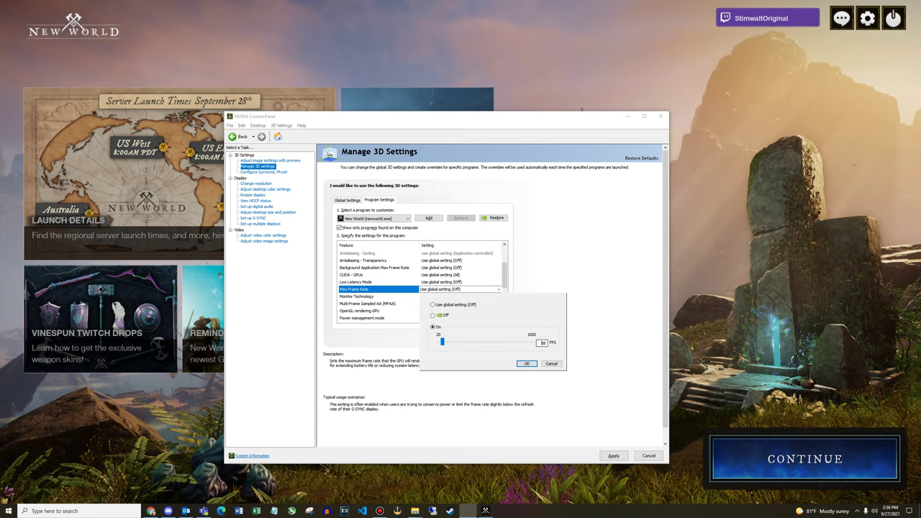
double_click(542, 343)
text(165)
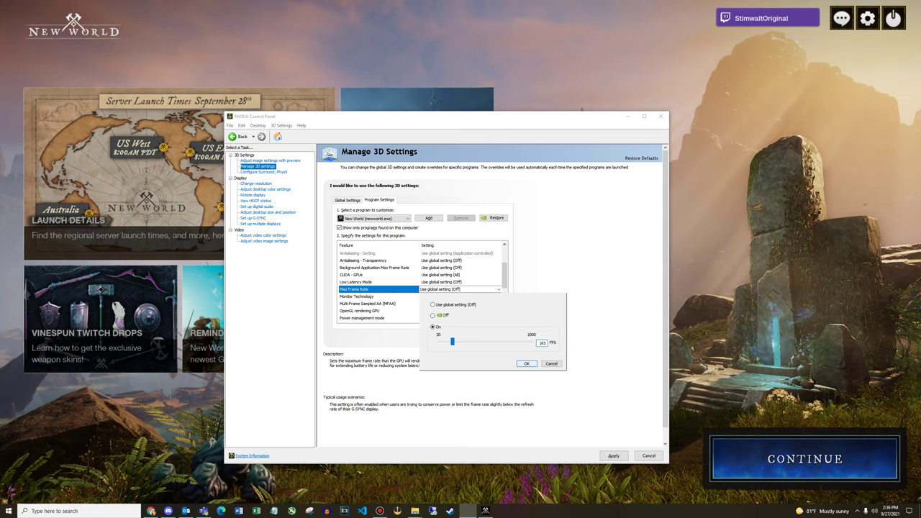
key(Return)
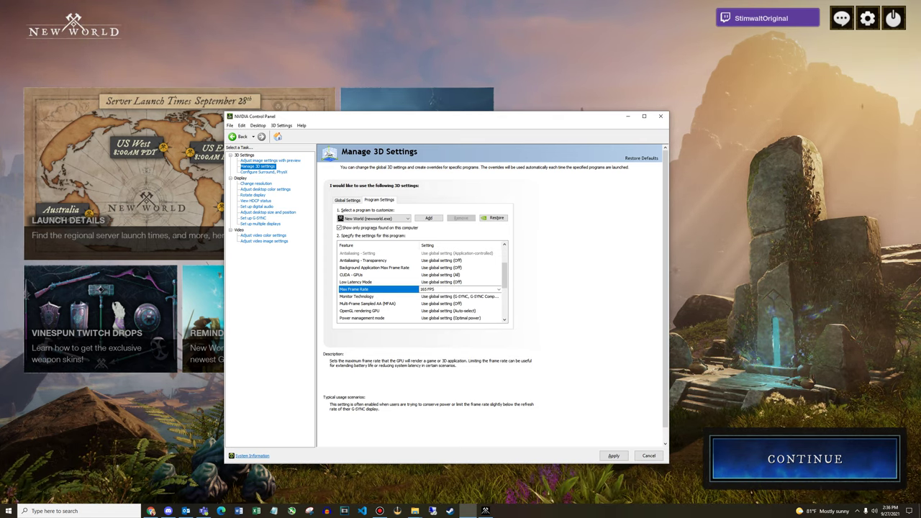
click(614, 456)
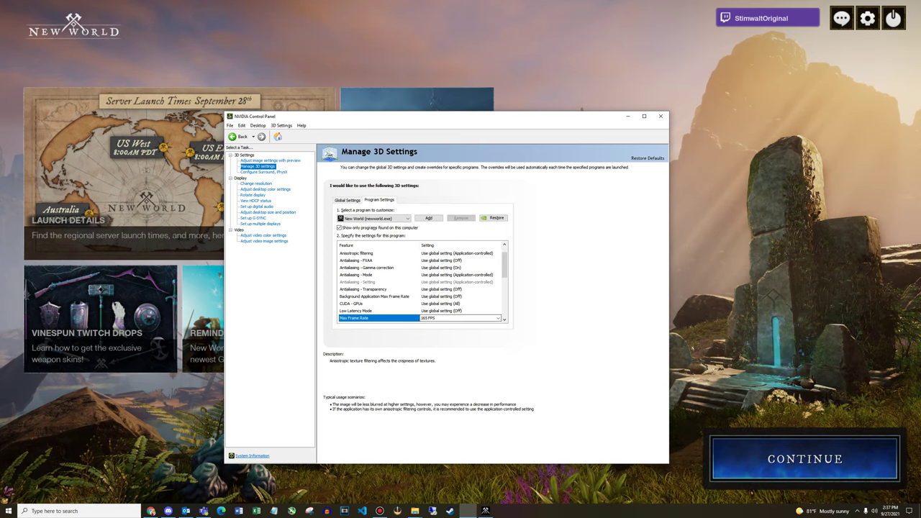
Step: Recheck the display's refresh rate in the Change Resolution settings and return to Manage 3D settings
click(256, 183)
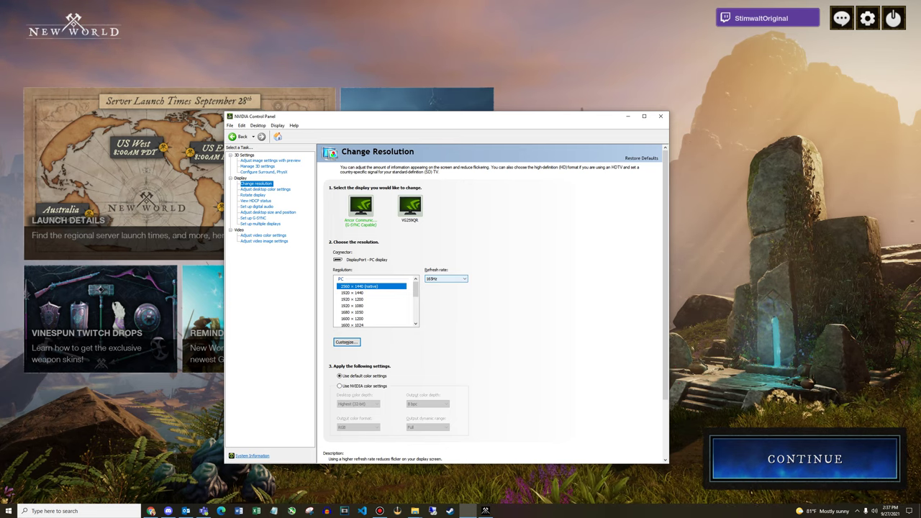
click(258, 167)
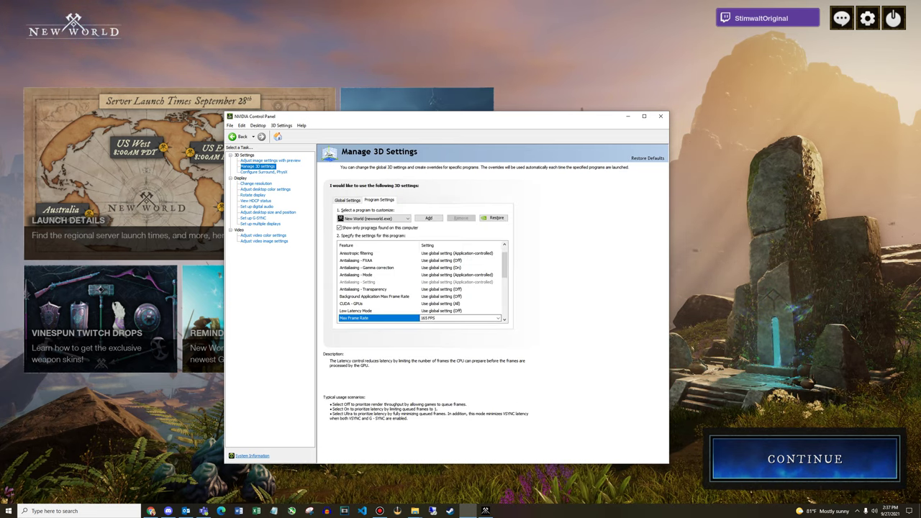